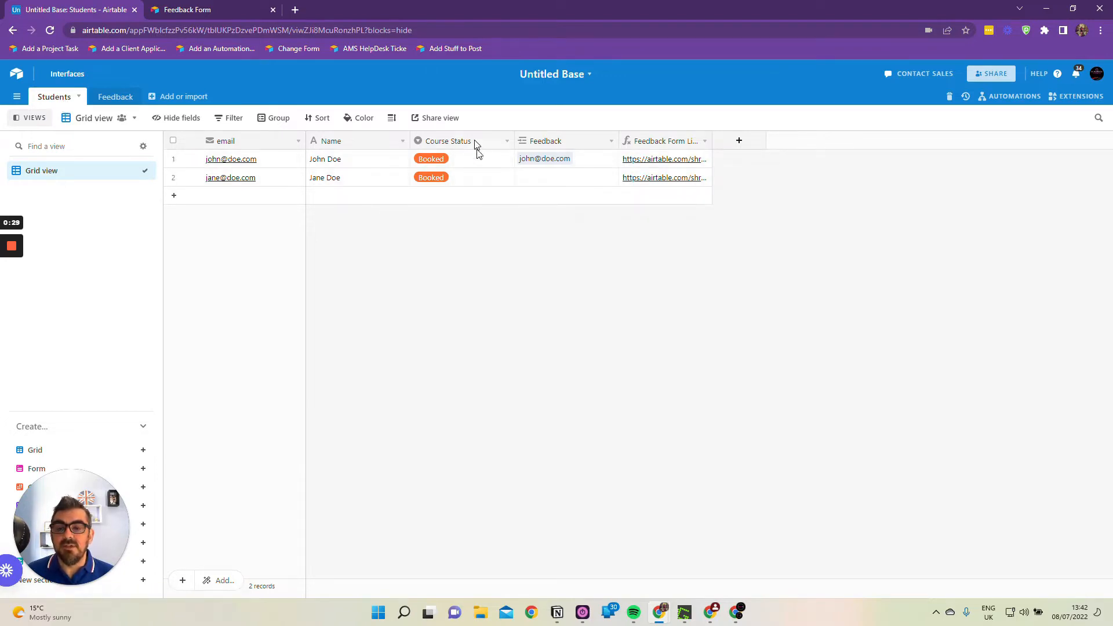
# - Review the Feedback table and look through the questions on the shared Feedback Form
pyautogui.click(114, 97)
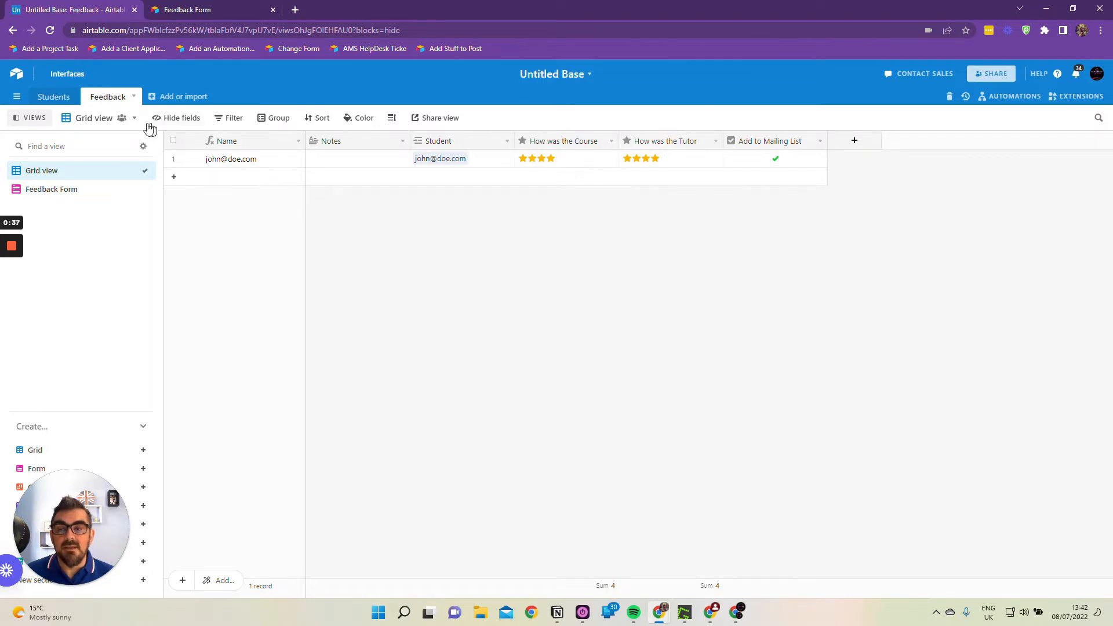
pyautogui.click(222, 12)
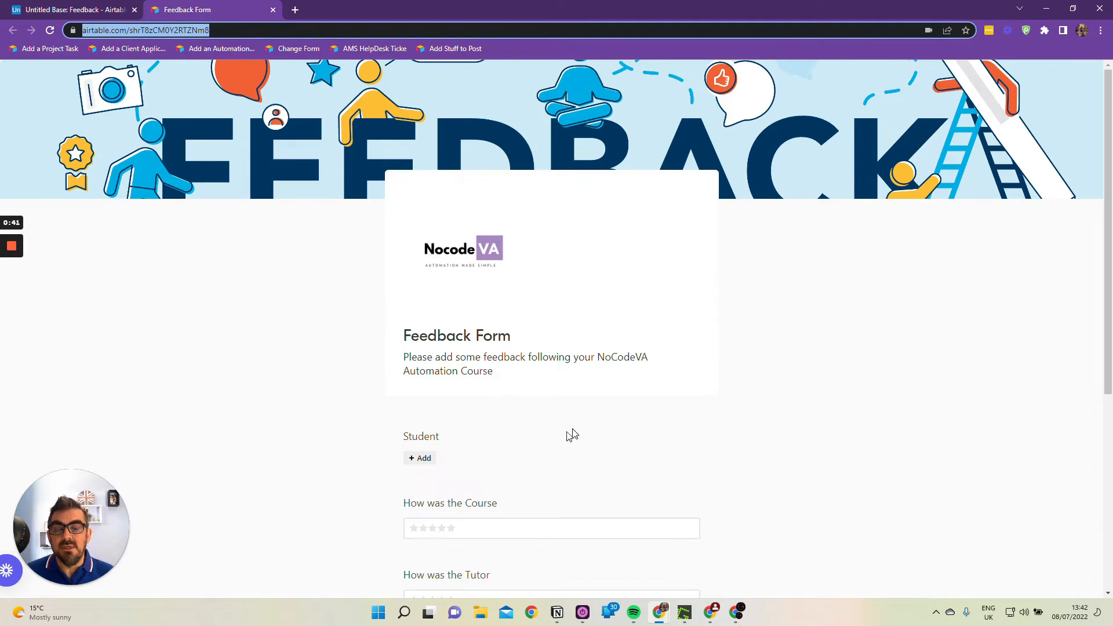
pyautogui.scroll(-1, 422, 467)
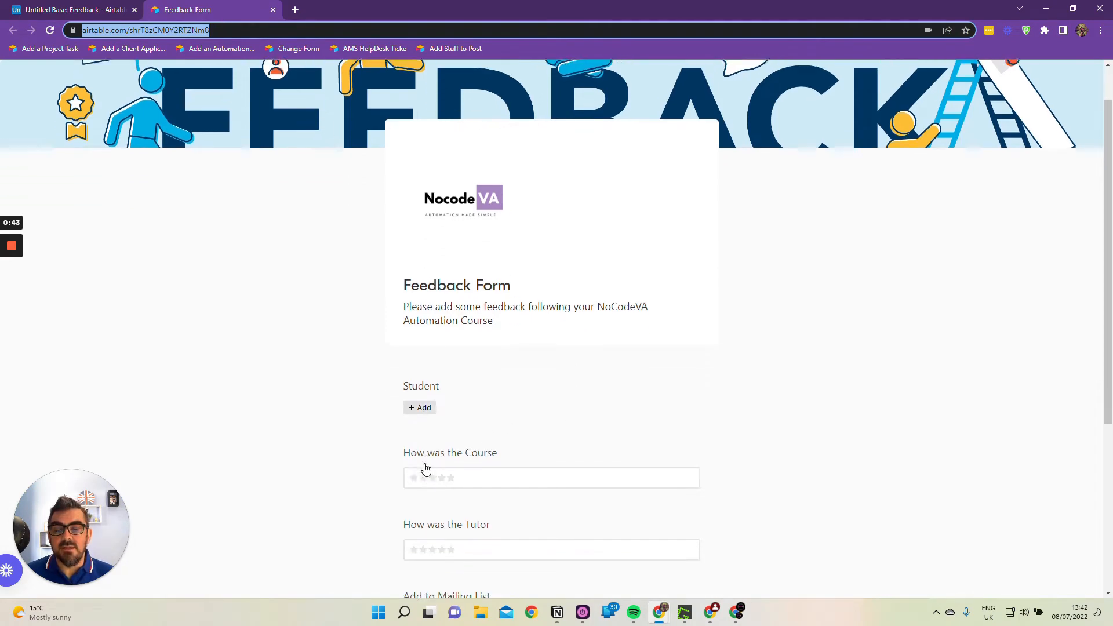
pyautogui.click(449, 440)
pyautogui.scroll(-2, 457, 464)
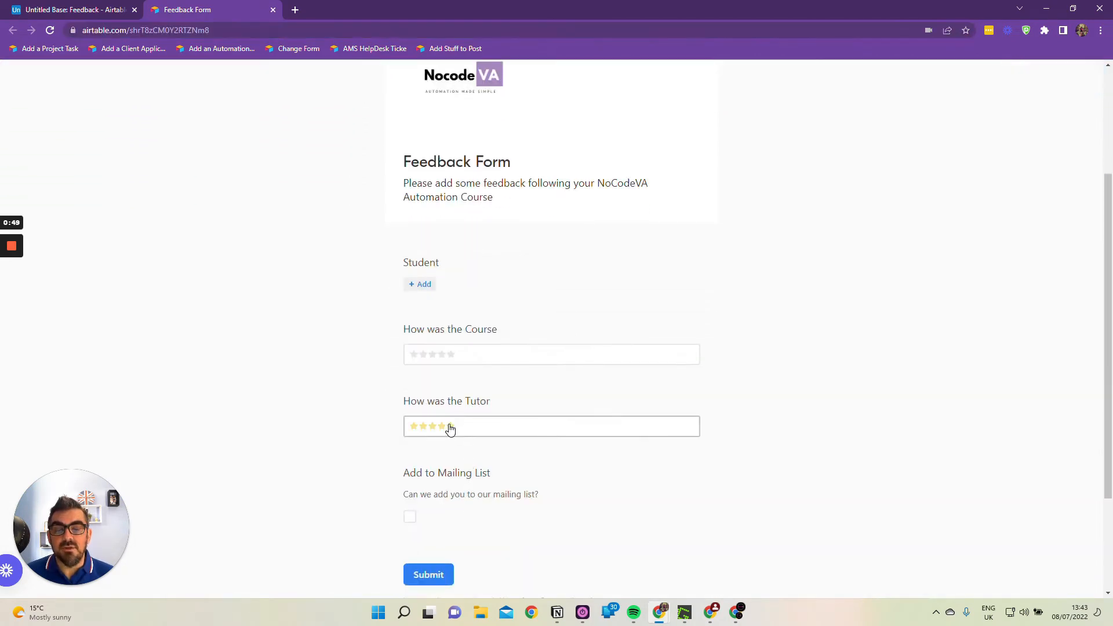
pyautogui.scroll(-1, 458, 452)
pyautogui.scroll(4, 432, 474)
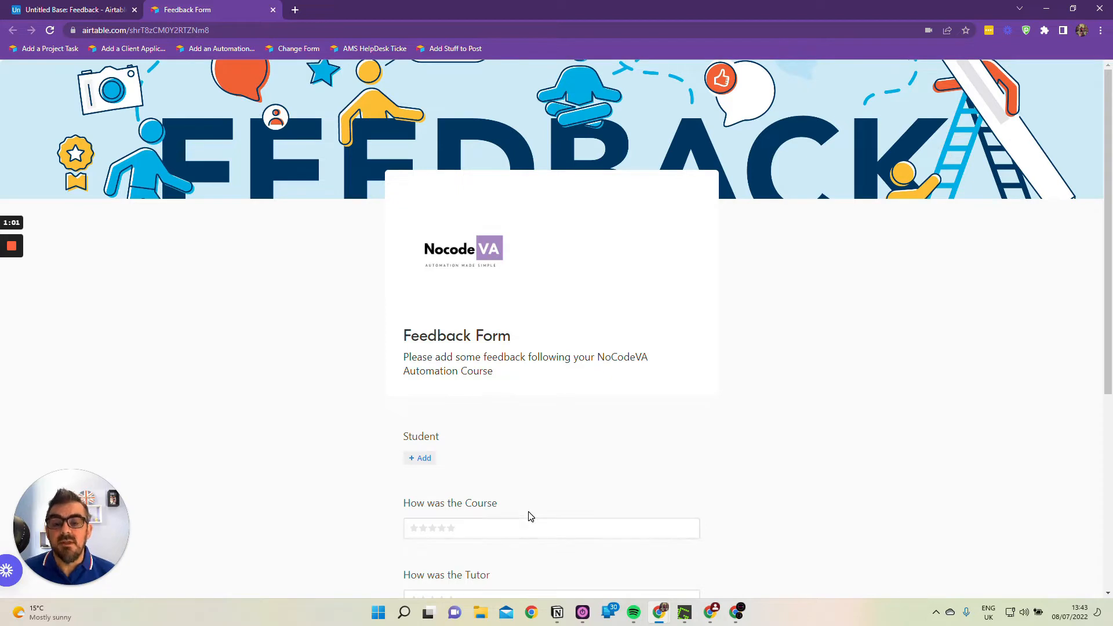
# - Append ?prefill_Student= followed by the first student's e-mail to the form's URL and load the prefilled form
pyautogui.click(235, 30)
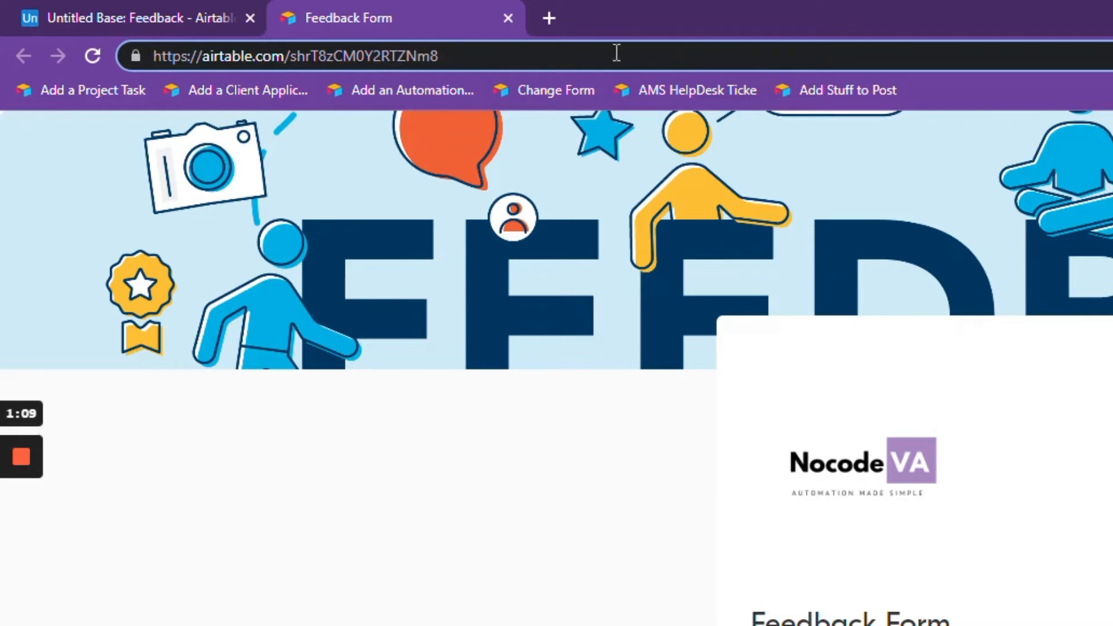
pyautogui.write('?')
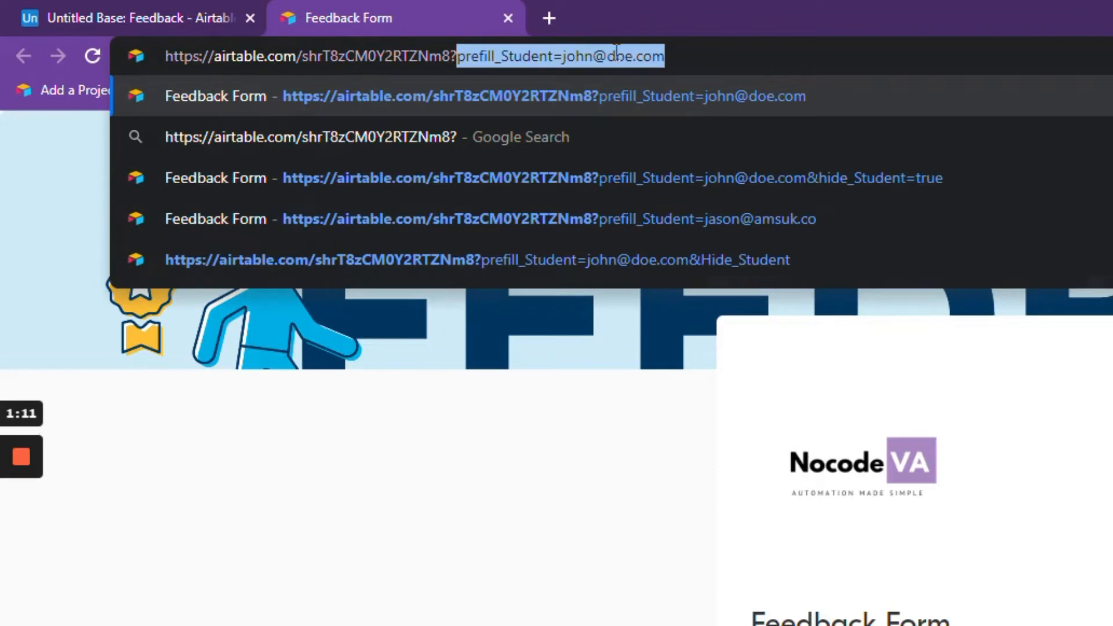
pyautogui.write('prefill')
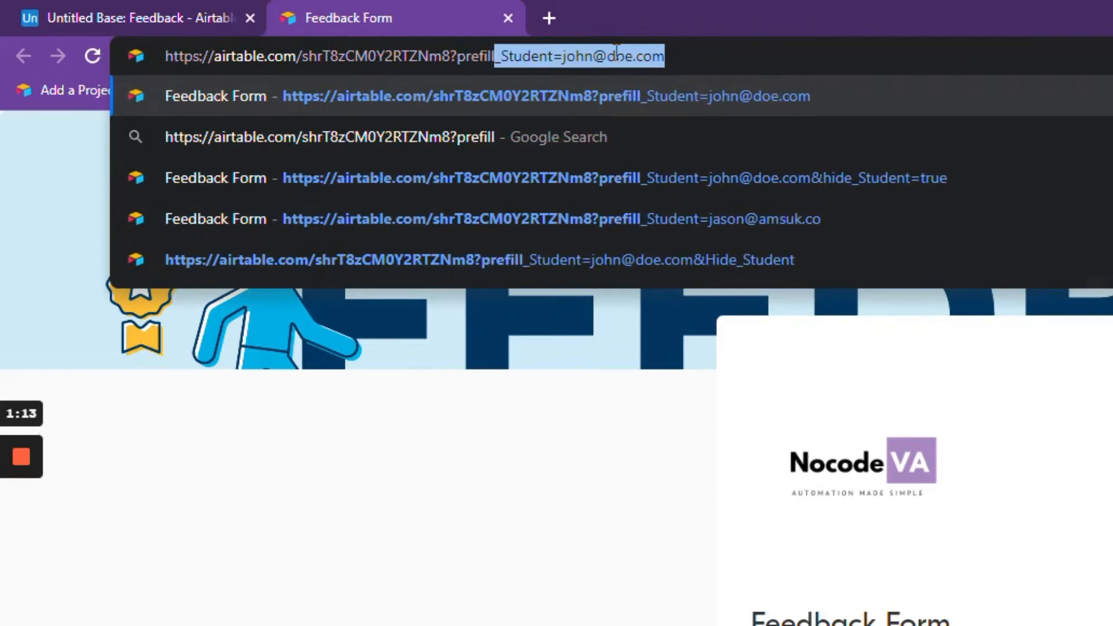
pyautogui.write('_')
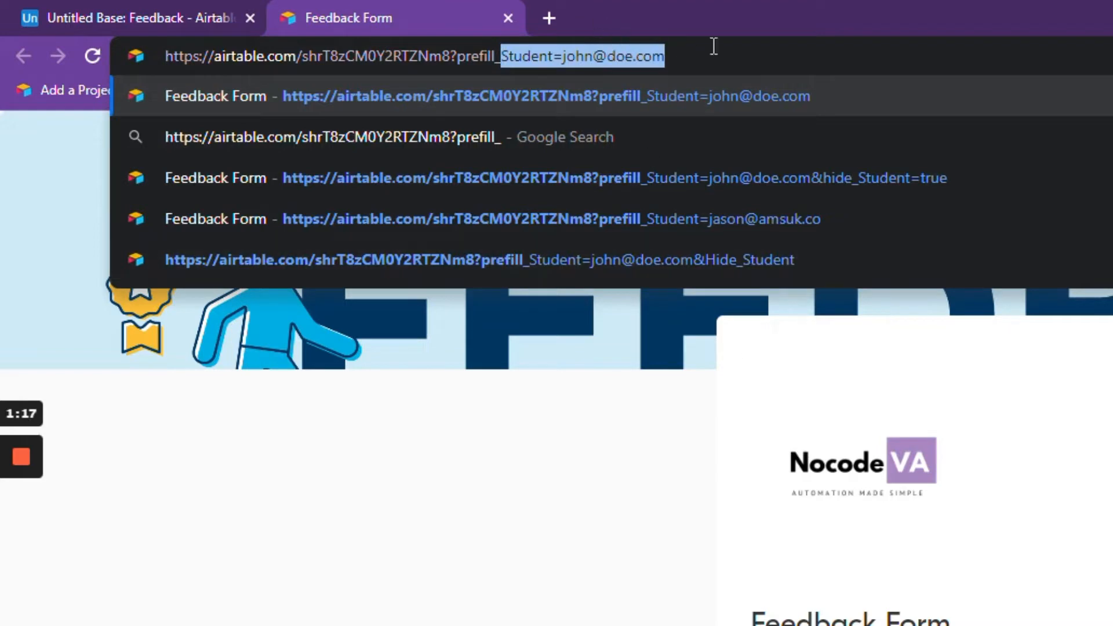
pyautogui.write('tudent')
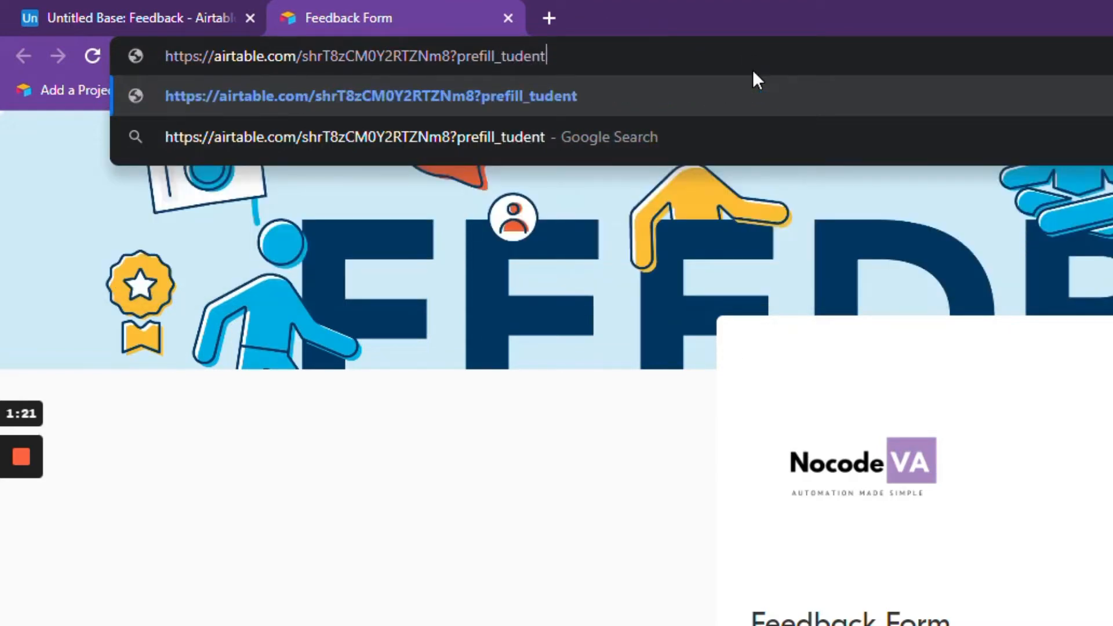
pyautogui.press('Left')
pyautogui.press('Left')
pyautogui.click(499, 55)
pyautogui.write('S')
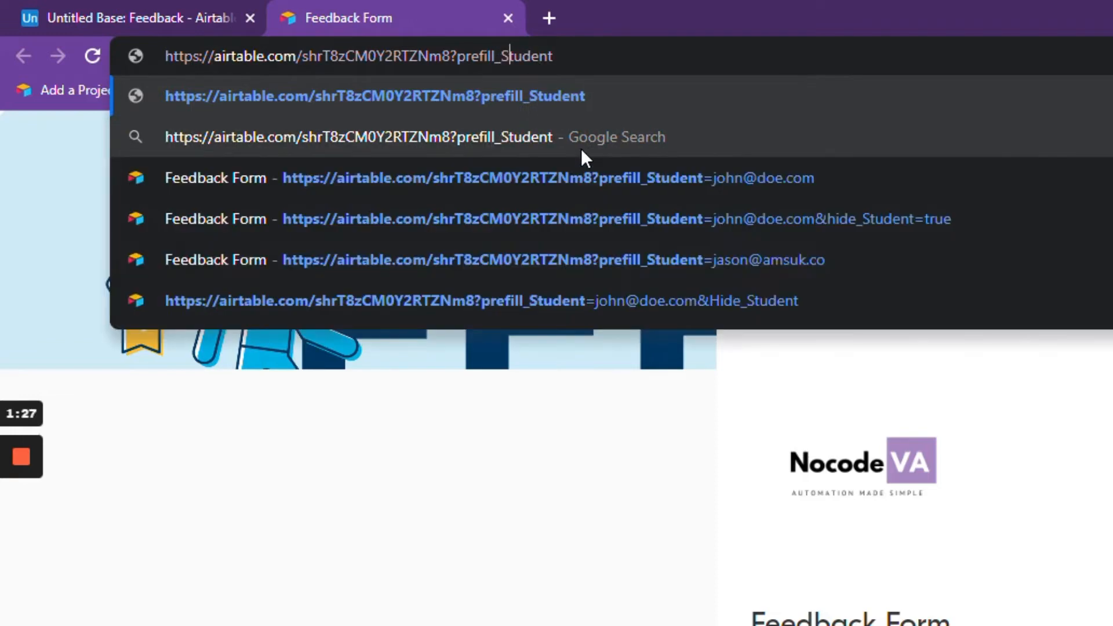
pyautogui.click(588, 54)
pyautogui.write('=')
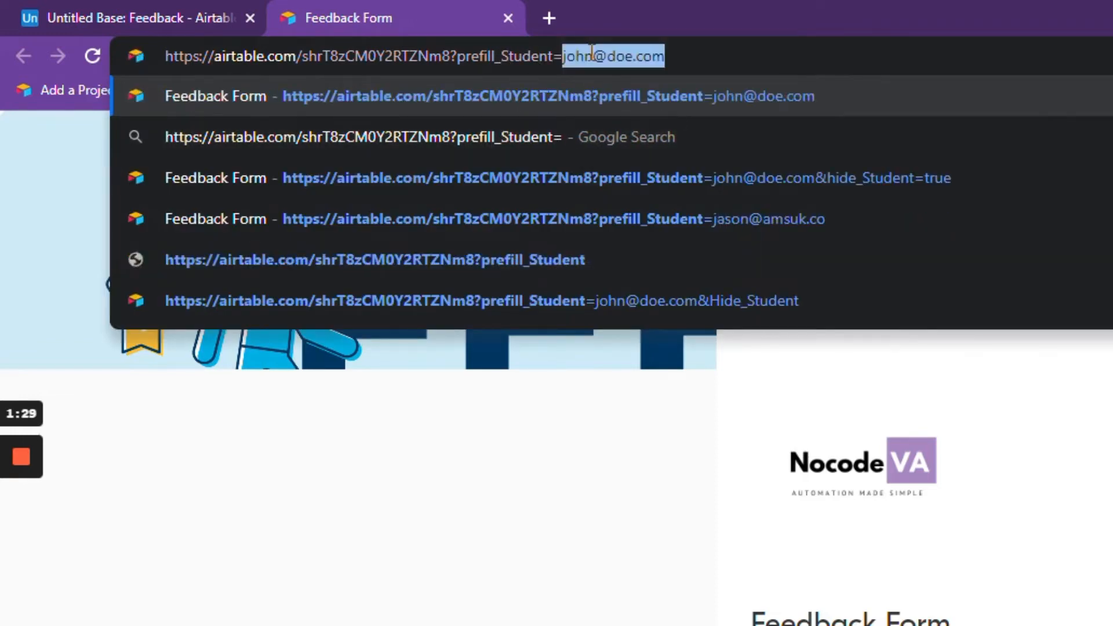
pyautogui.click(689, 53)
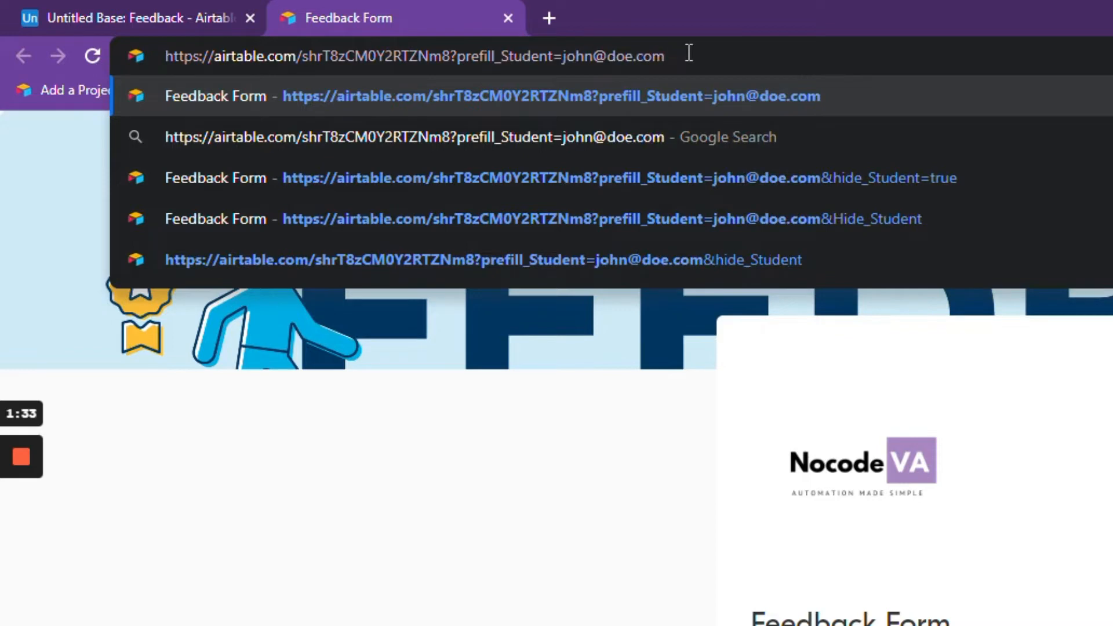
pyautogui.press('Return')
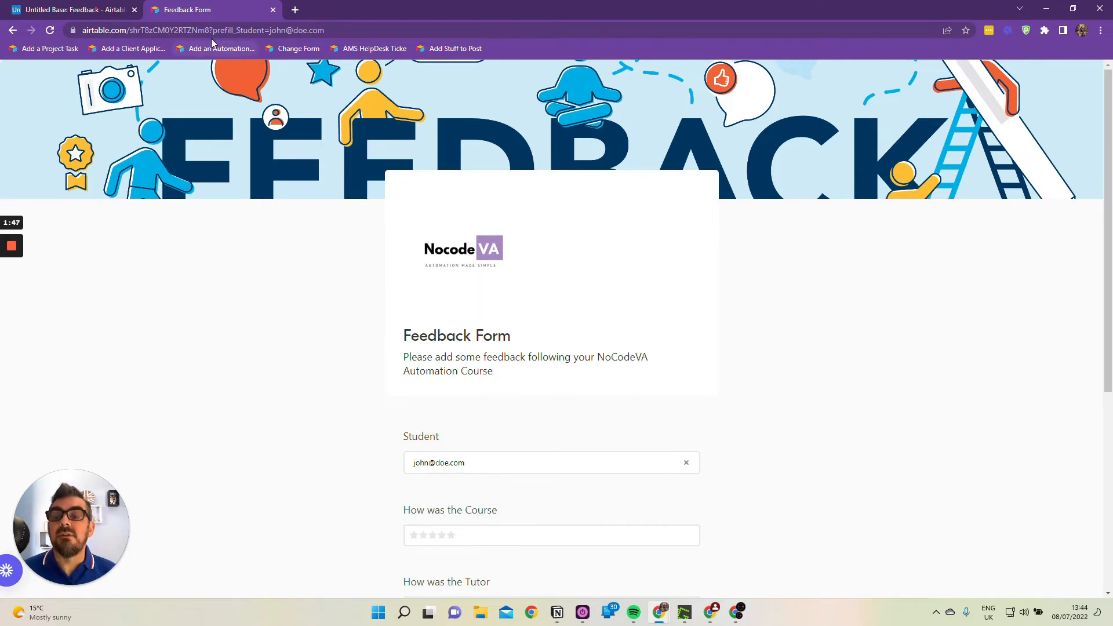
# - Add &hide_Student=true to the end of the prefilled URL, reload the form and check its remaining questions
pyautogui.moveTo(210, 30); pyautogui.dragTo(343, 34)
pyautogui.click(383, 33)
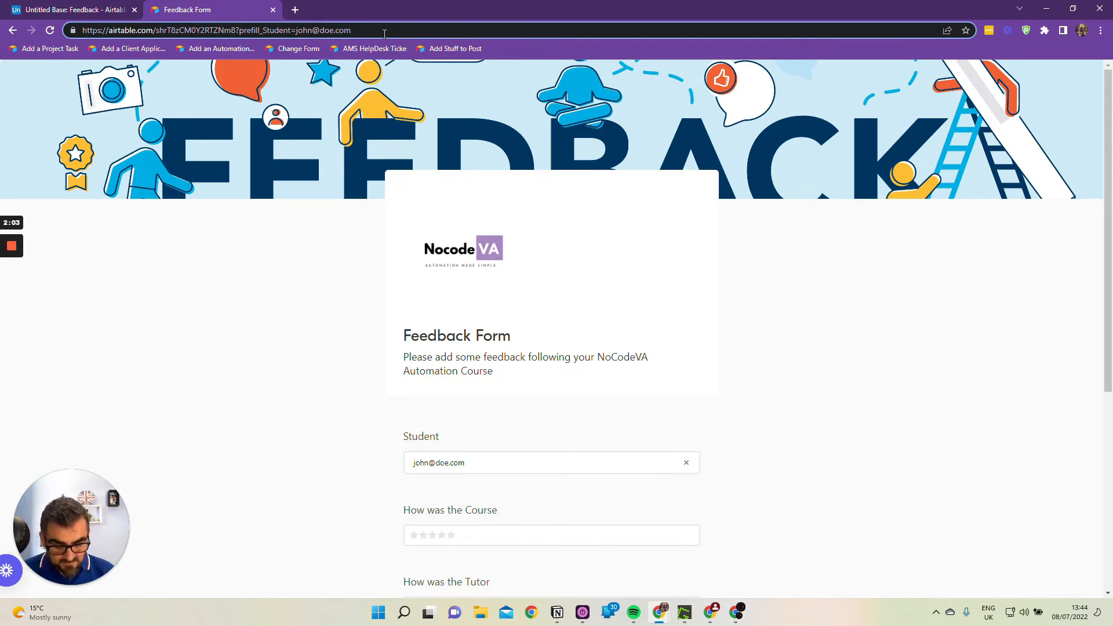
pyautogui.write('&')
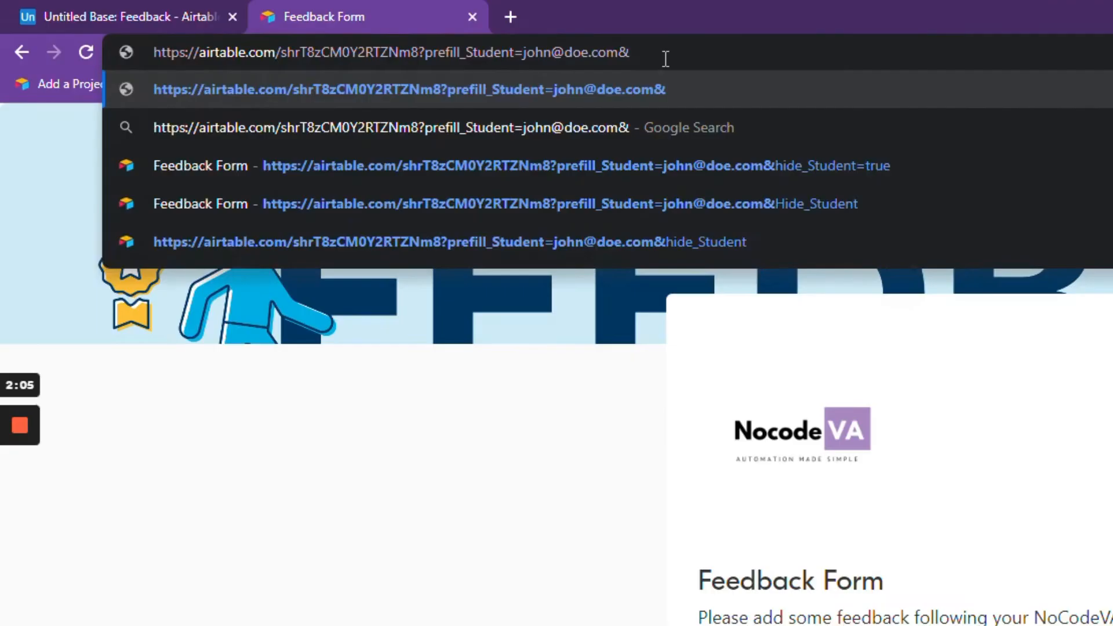
pyautogui.write('hide')
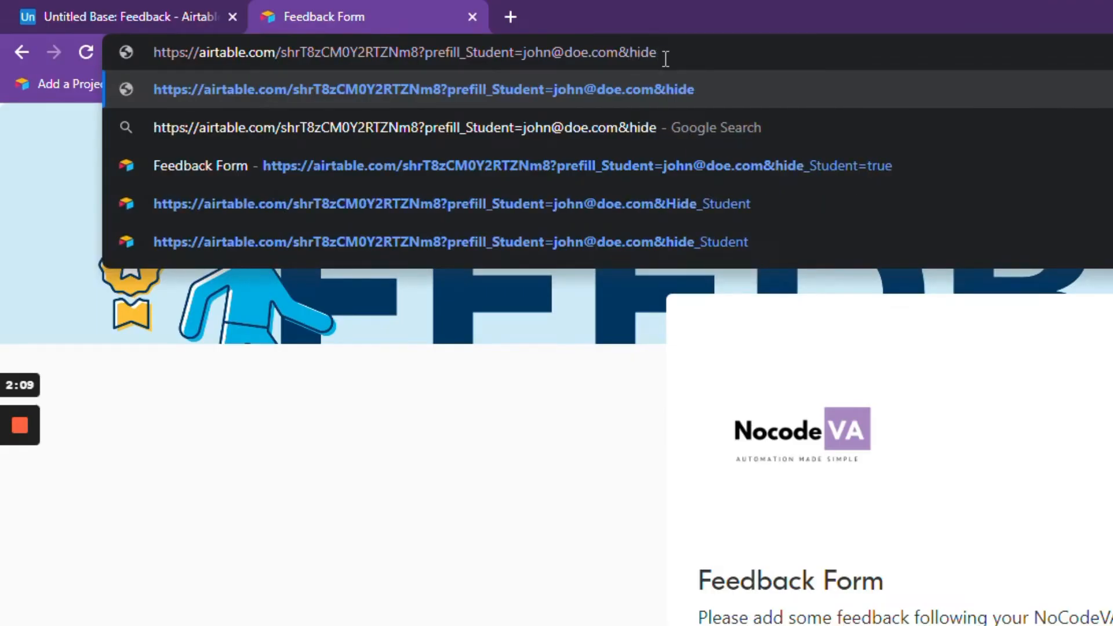
pyautogui.write('_')
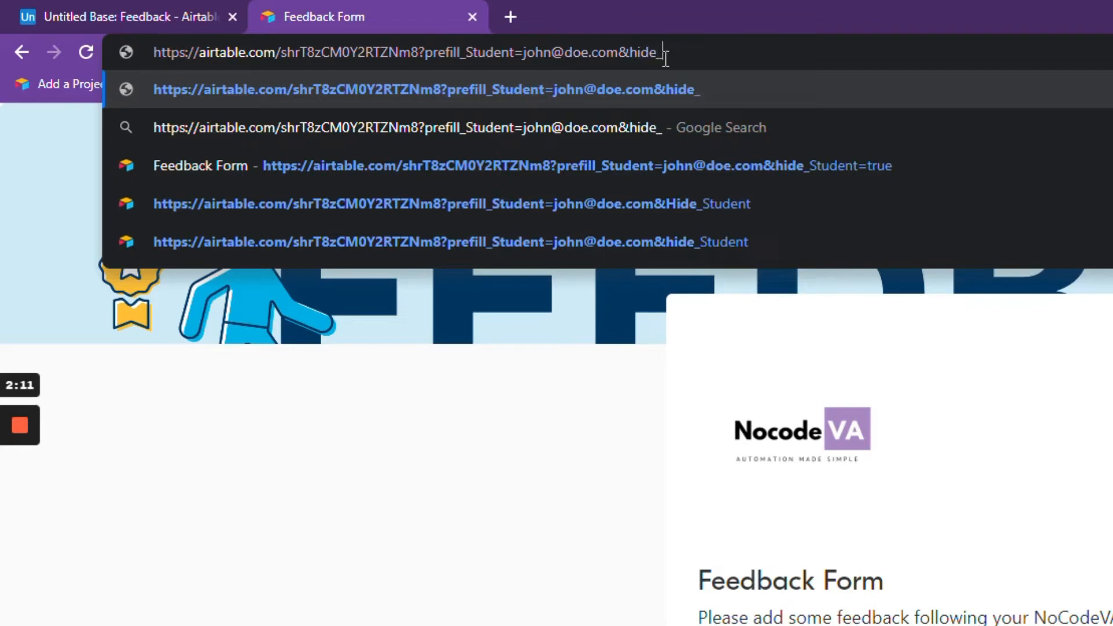
pyautogui.write('Student')
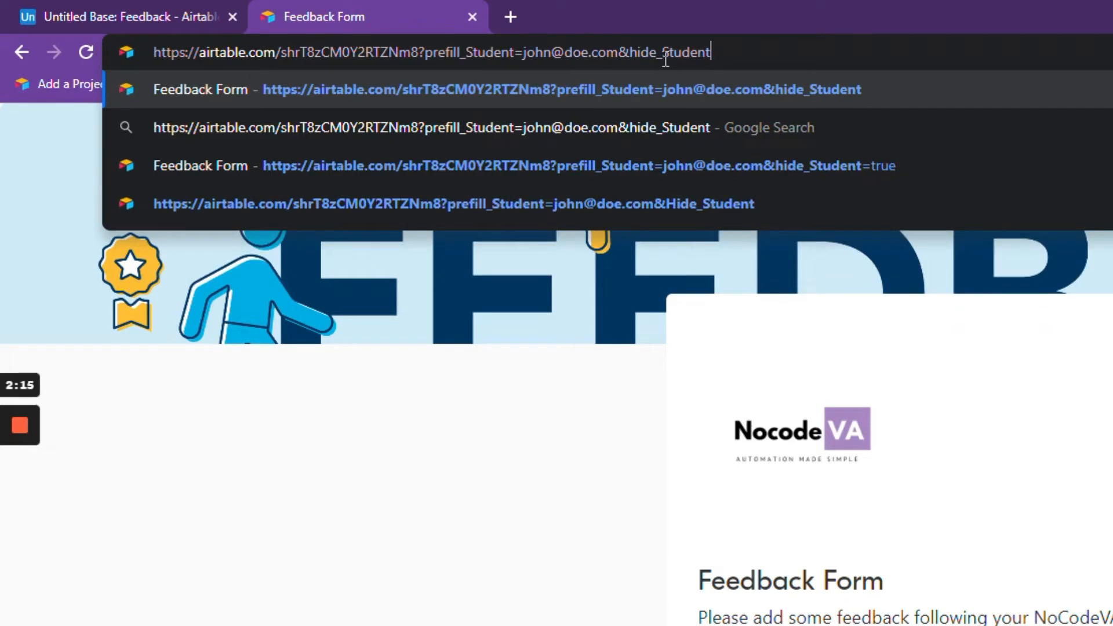
pyautogui.write('=true')
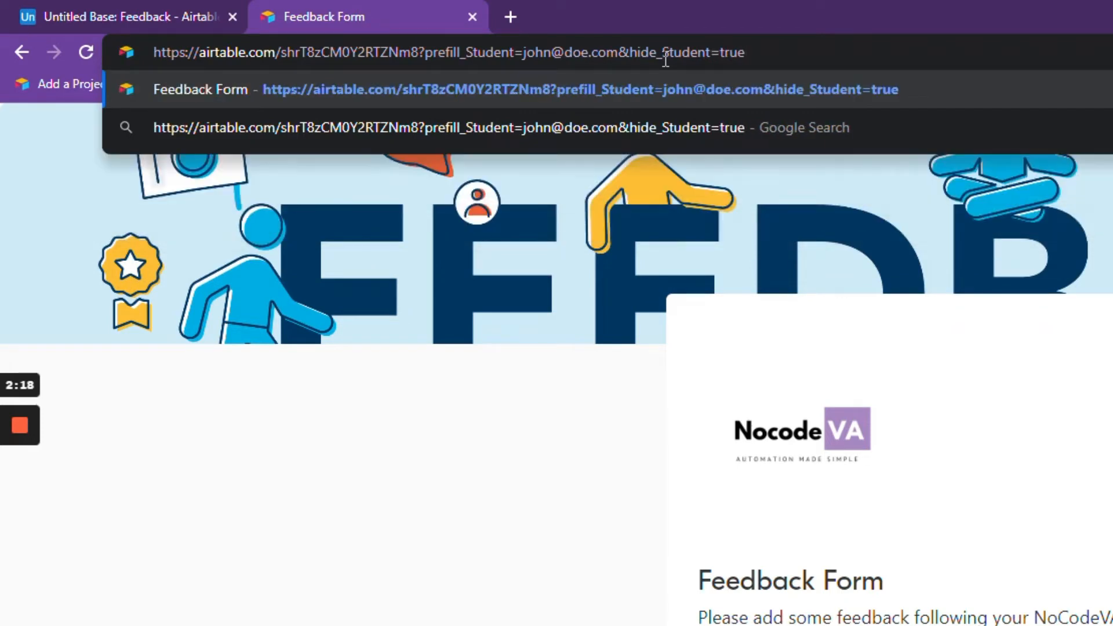
pyautogui.press('Return')
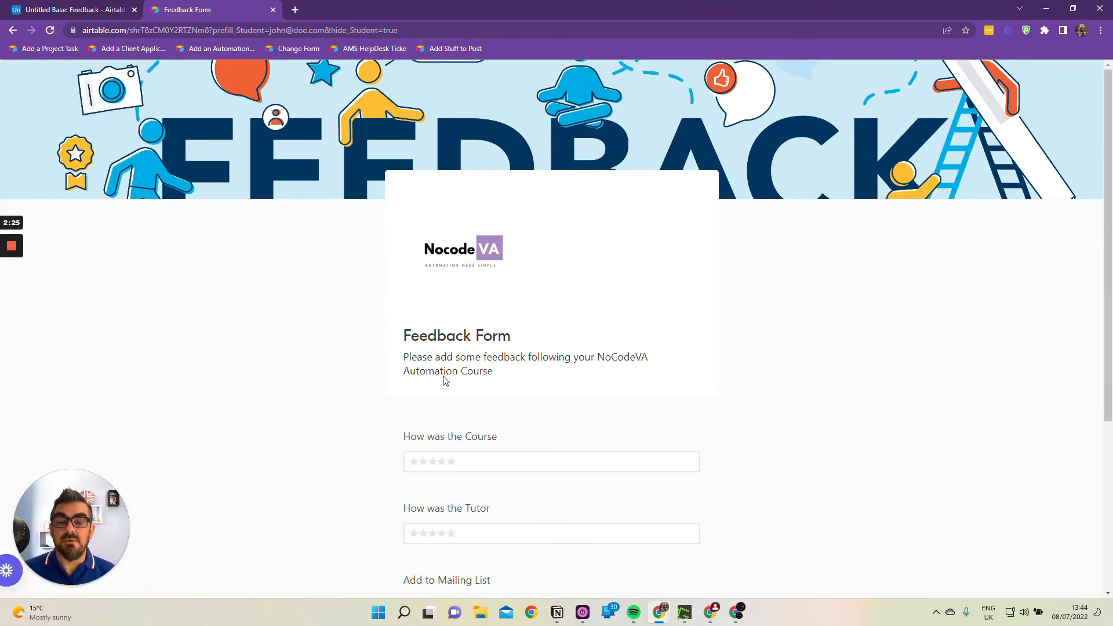
pyautogui.scroll(-2, 469, 463)
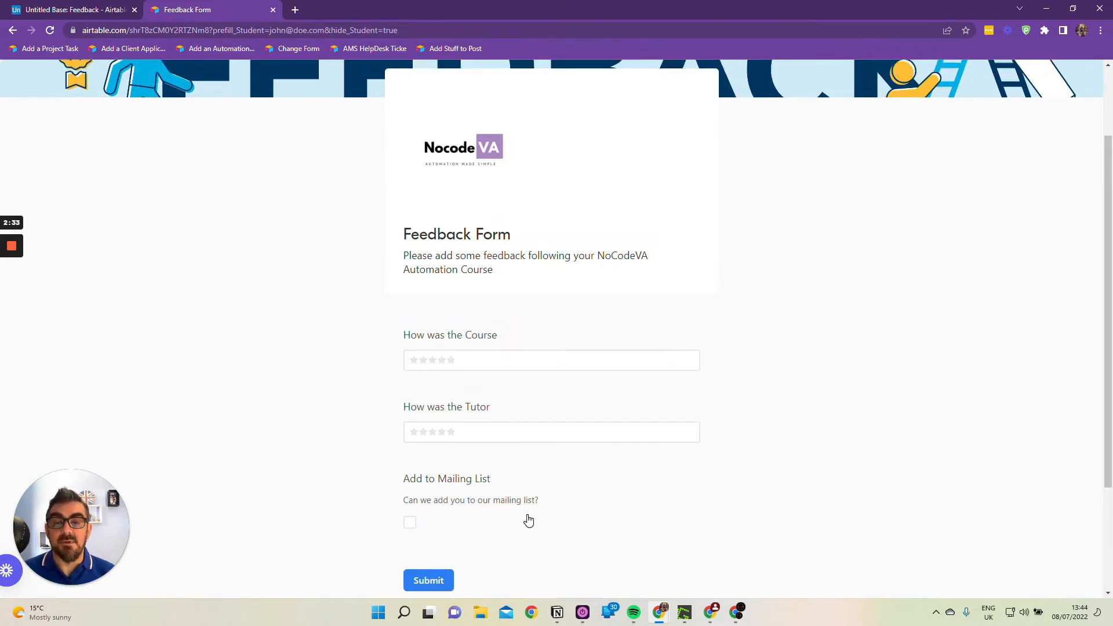
pyautogui.scroll(3, 510, 486)
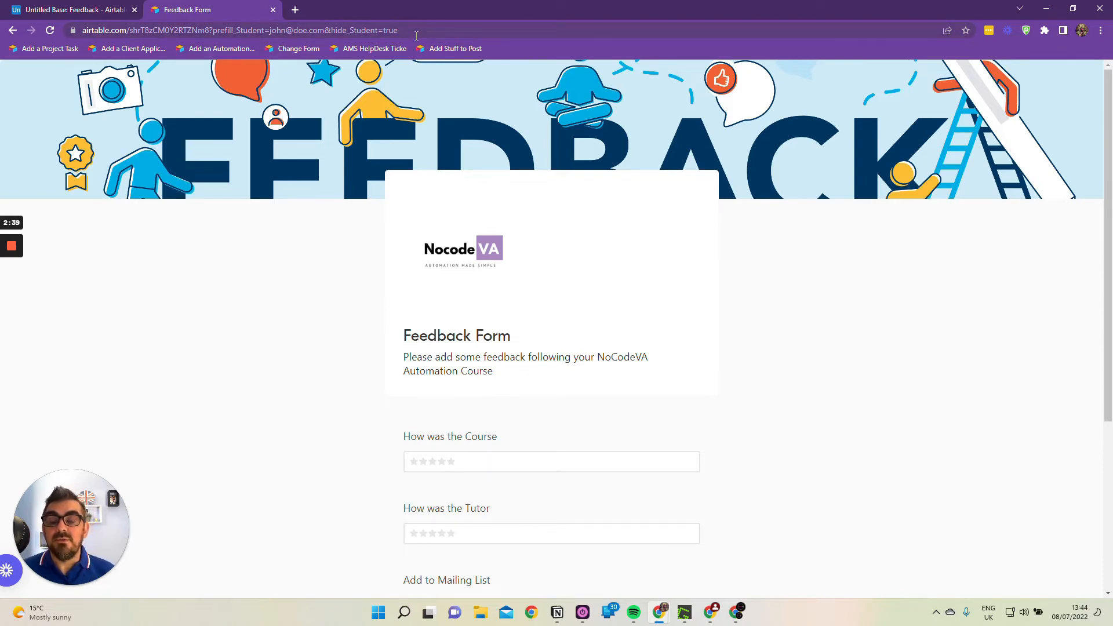
# - Return to the base's Students table and widen the Feedback Form Link column
pyautogui.click(98, 12)
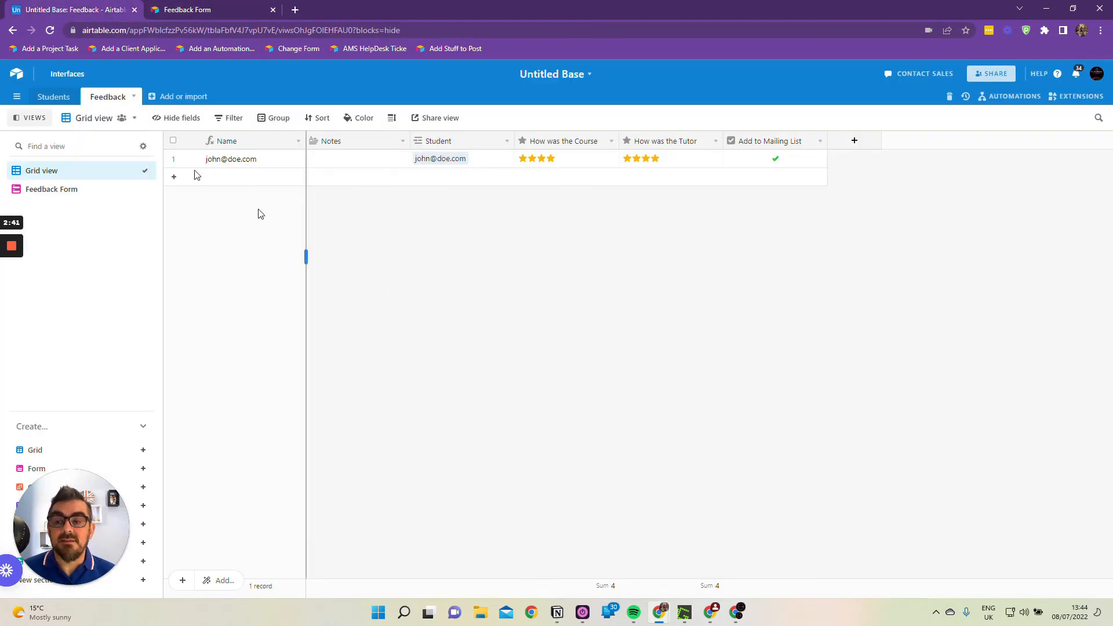
pyautogui.click(53, 96)
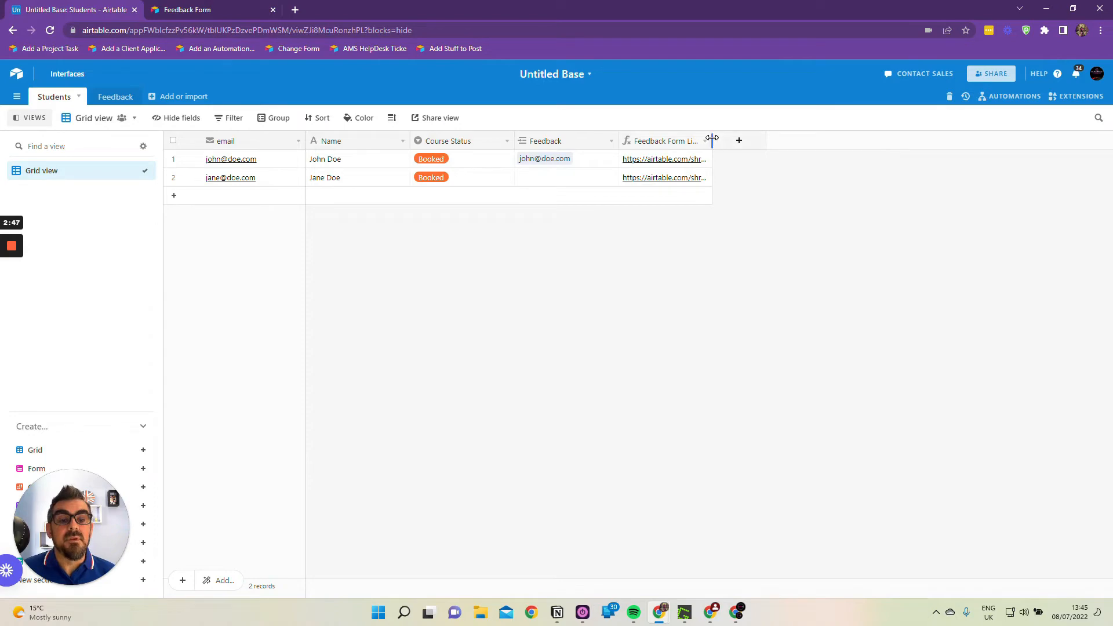
pyautogui.moveTo(712, 138); pyautogui.dragTo(910, 142)
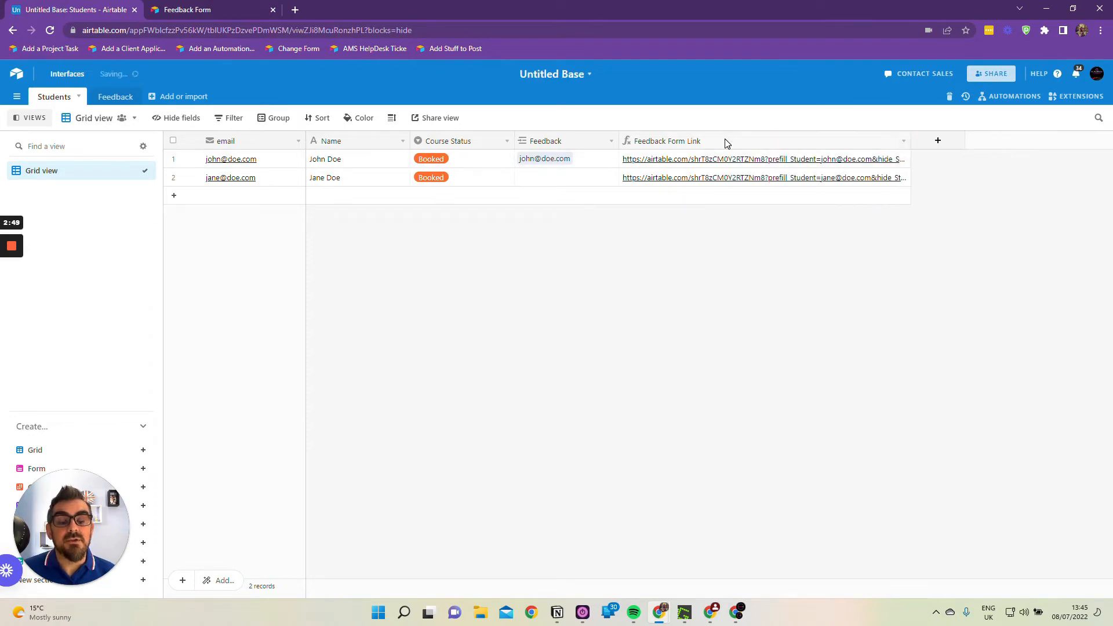
# - Examine how the Feedback Form Link formula joins the form URL, the email field and the hide_Student parameter, leaving it unsaved
pyautogui.doubleClick(727, 143)
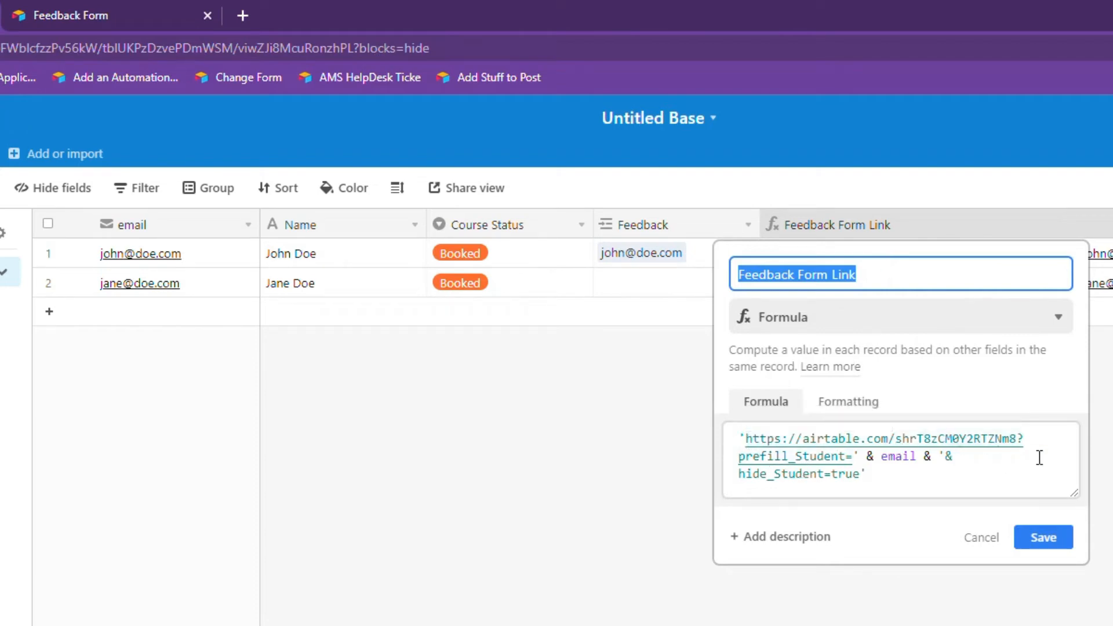
pyautogui.moveTo(1019, 439); pyautogui.dragTo(747, 439)
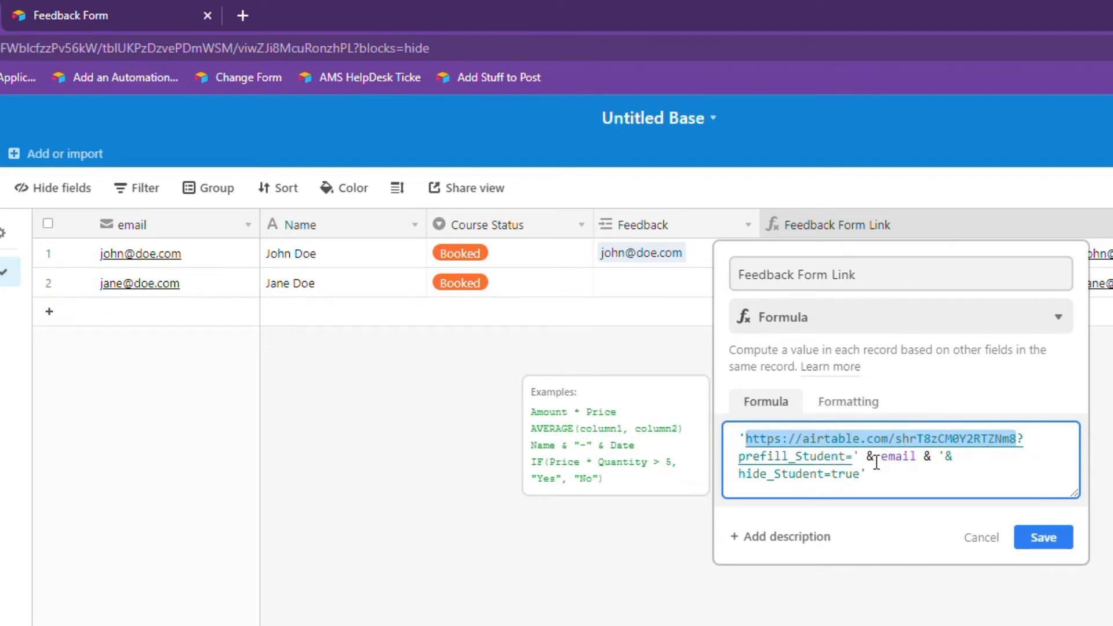
pyautogui.click(870, 459)
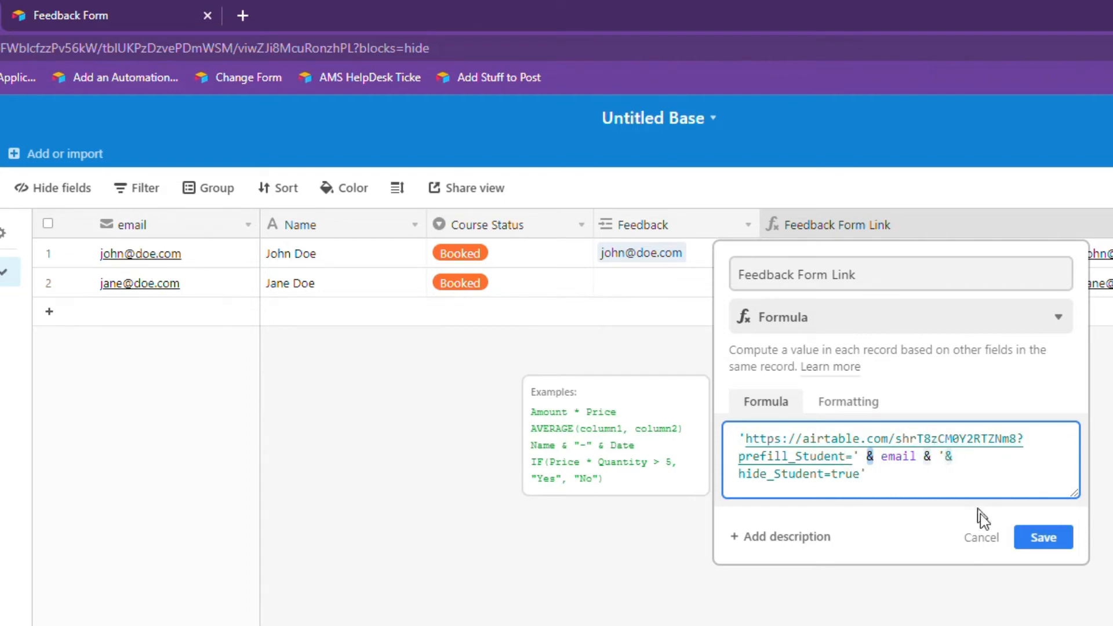
pyautogui.click(981, 539)
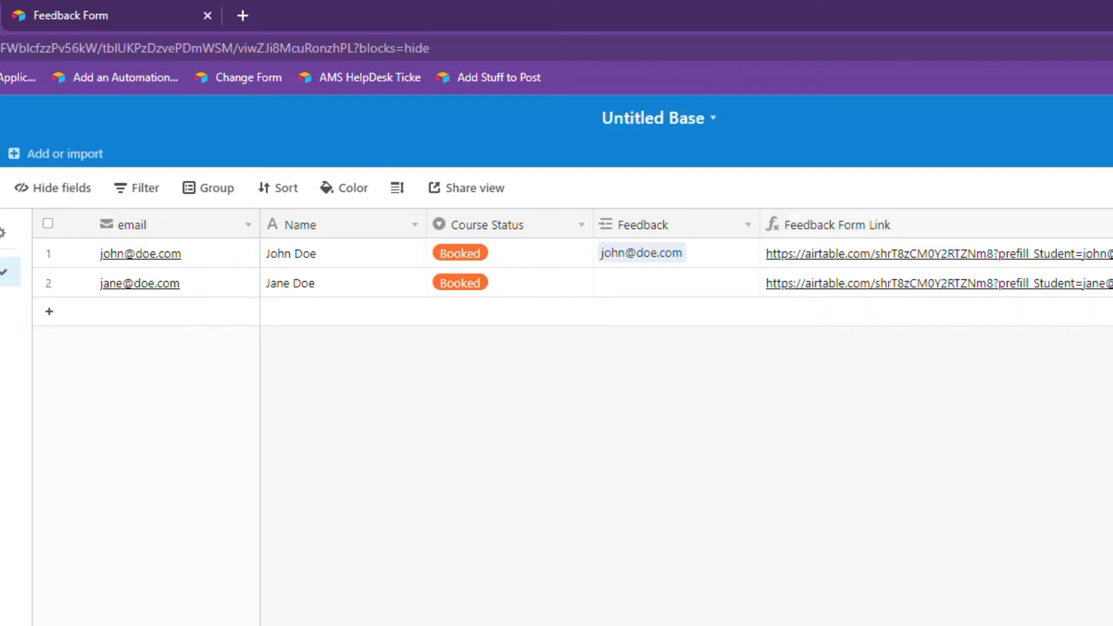
# - Widen the Feedback Form Link column to fit the full URLs and open the second student's form link
pyautogui.moveTo(904, 146); pyautogui.dragTo(1044, 151)
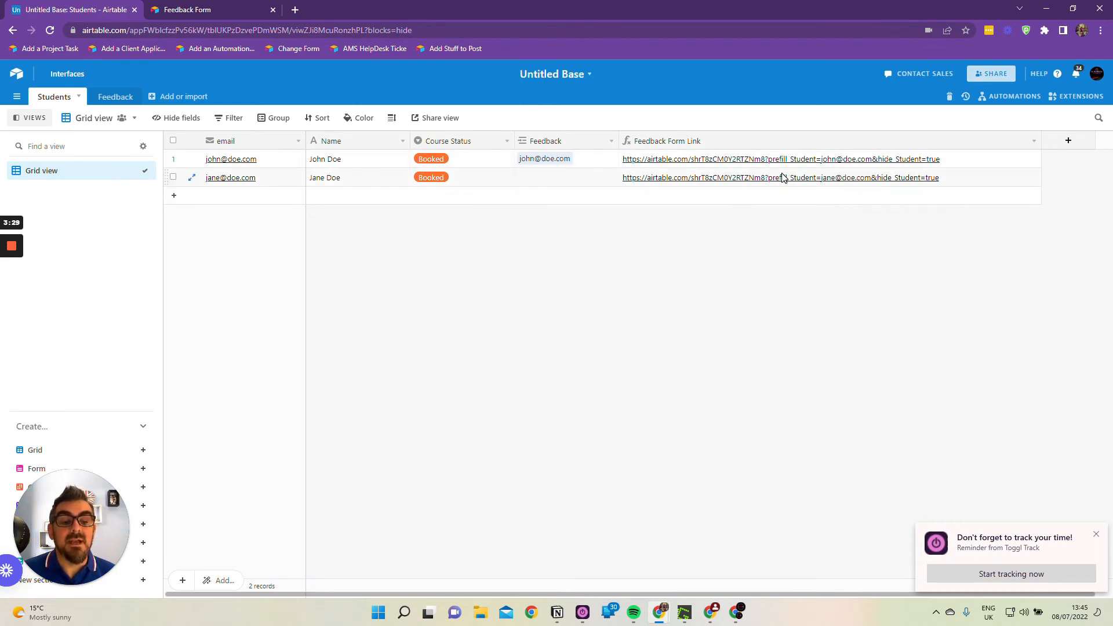
pyautogui.click(717, 182)
pyautogui.click(716, 180)
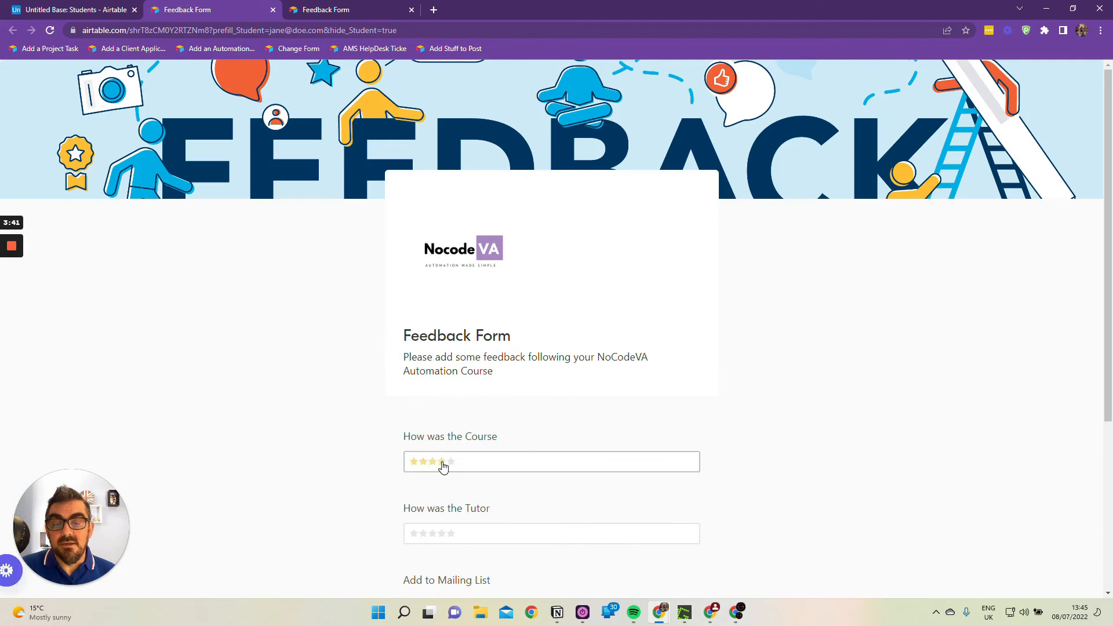
# - Rate the course four stars and the tutor five stars, opt in to the mailing list and submit the form
pyautogui.click(442, 462)
pyautogui.click(448, 534)
pyautogui.scroll(-3, 492, 530)
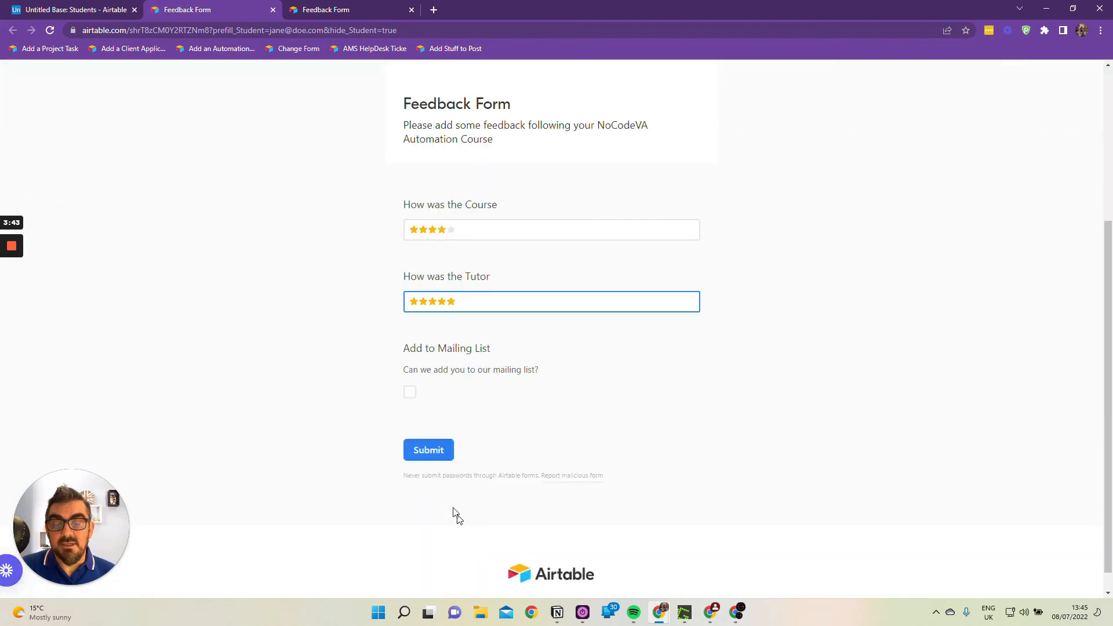
pyautogui.click(410, 392)
pyautogui.click(424, 451)
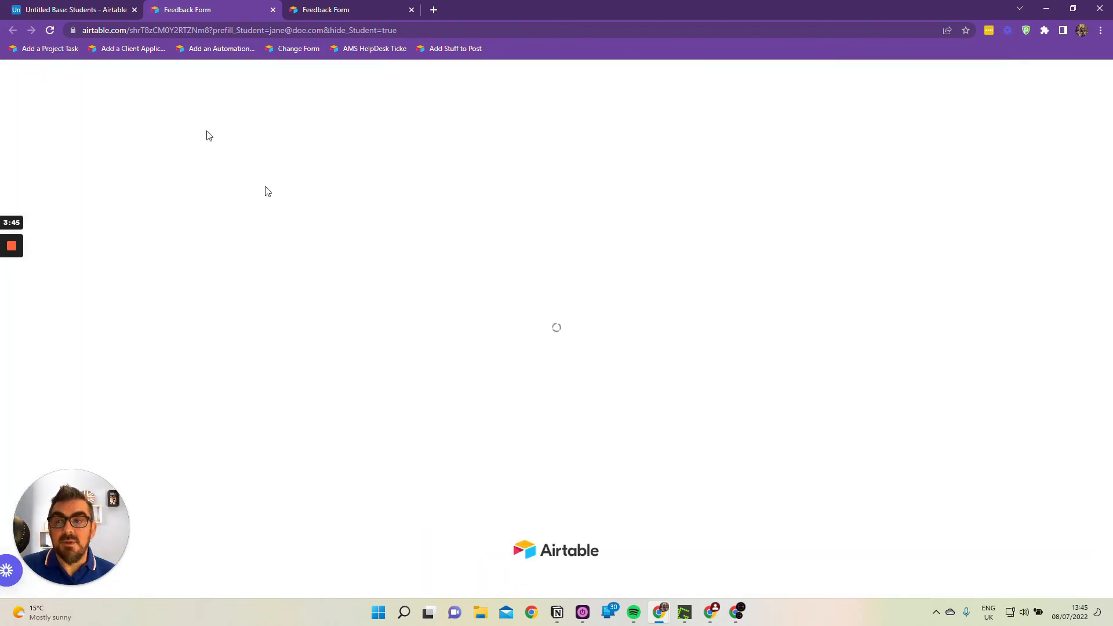
# - Check the new submission in the Feedback table and inspect the feedback record linked to the second student
pyautogui.click(84, 9)
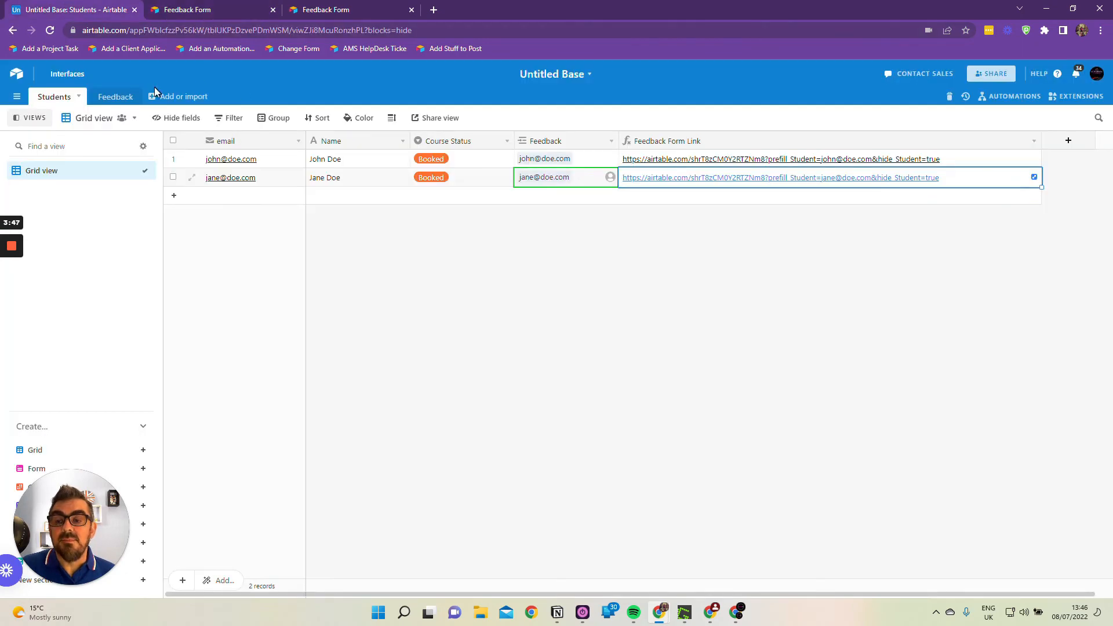
pyautogui.click(115, 97)
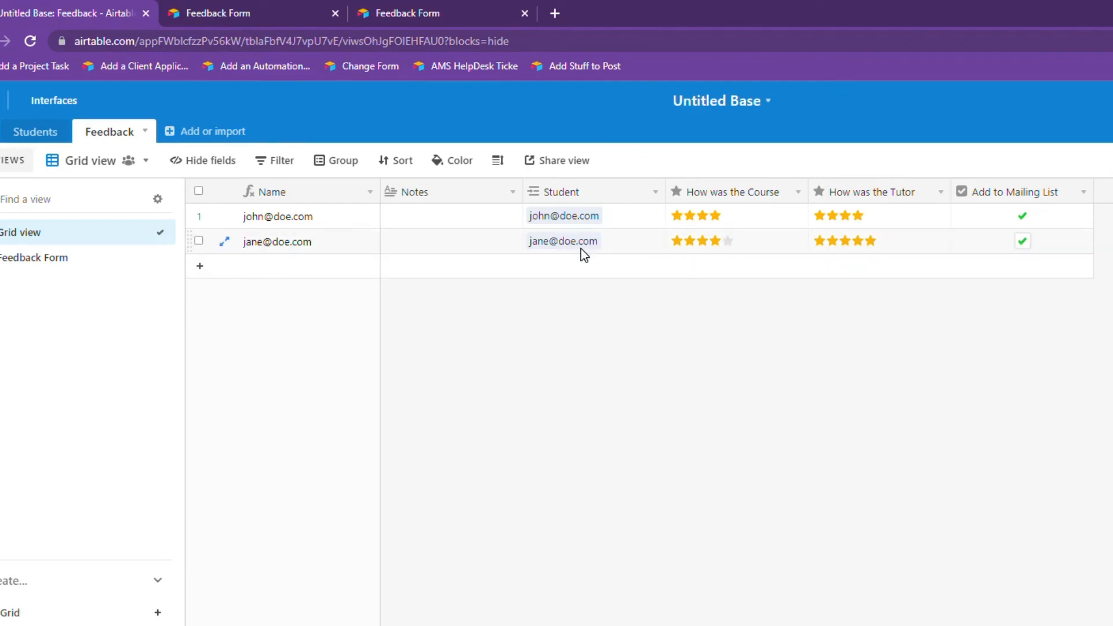
pyautogui.click(34, 131)
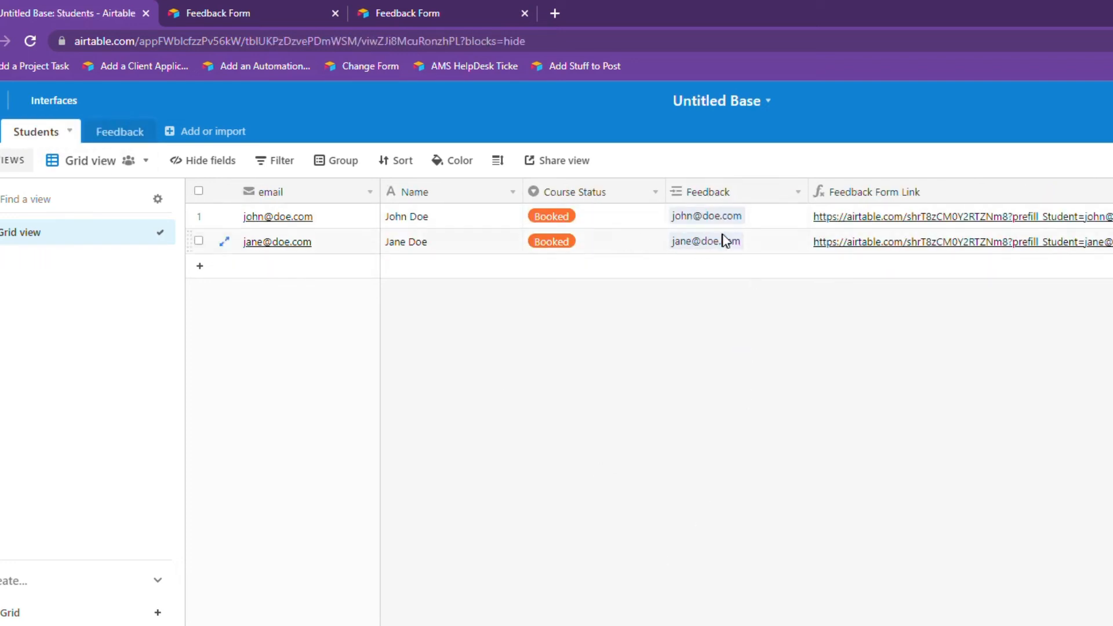
pyautogui.click(708, 244)
pyautogui.click(707, 243)
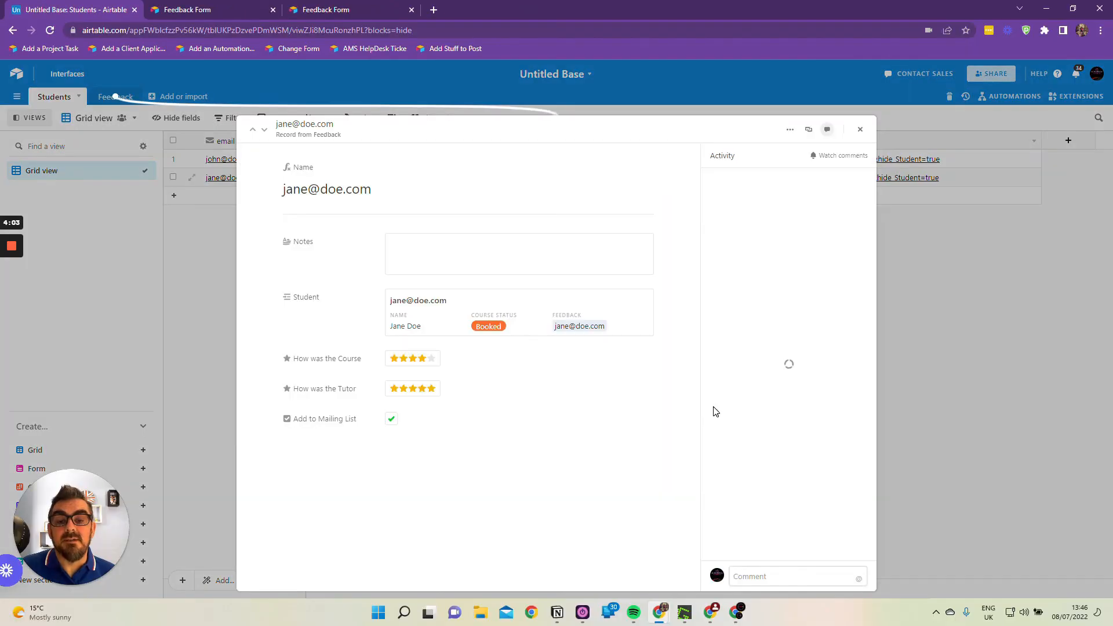
pyautogui.click(863, 131)
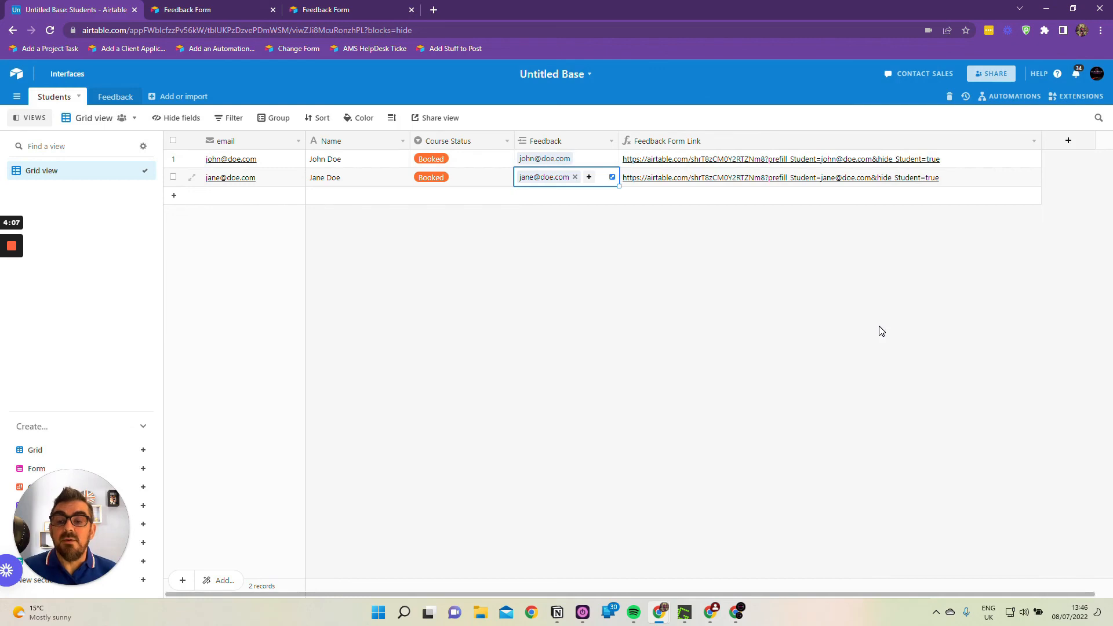